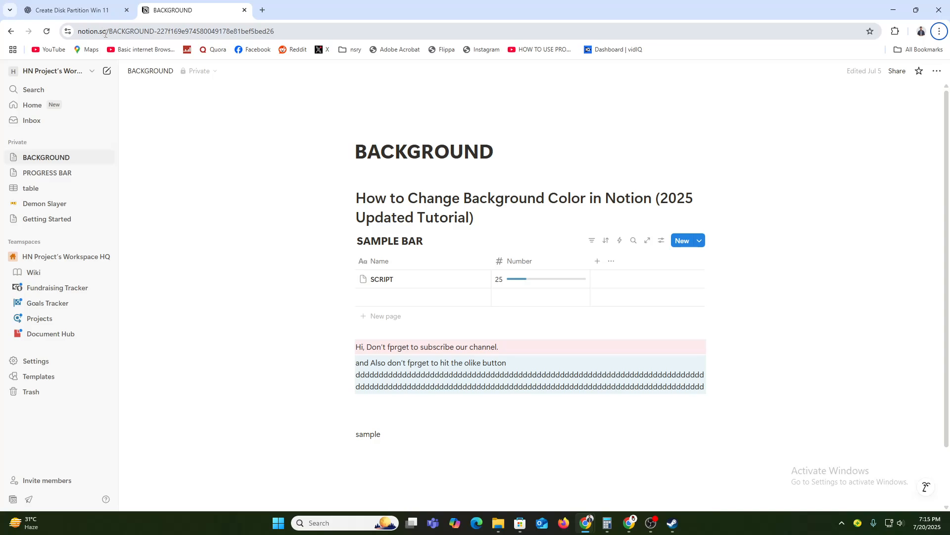
double_click(105, 34)
mouse_move(28, 19)
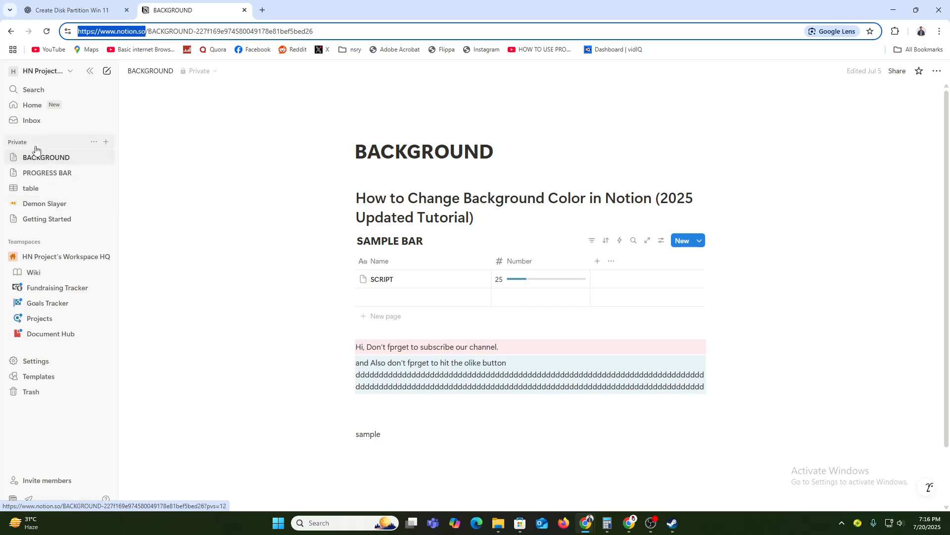
Create a new page in the Private section and title it "My Tasks".
left_click(108, 143)
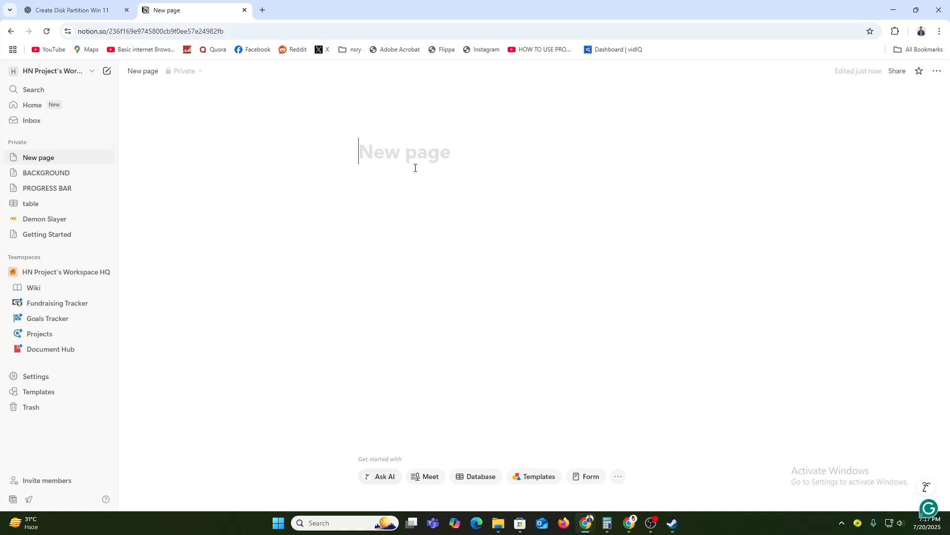
type("My Ta")
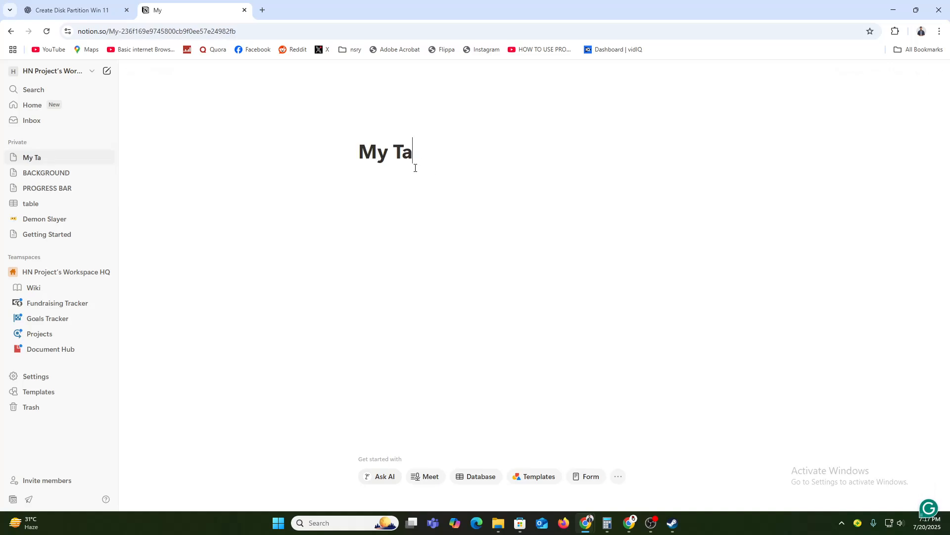
type("sks")
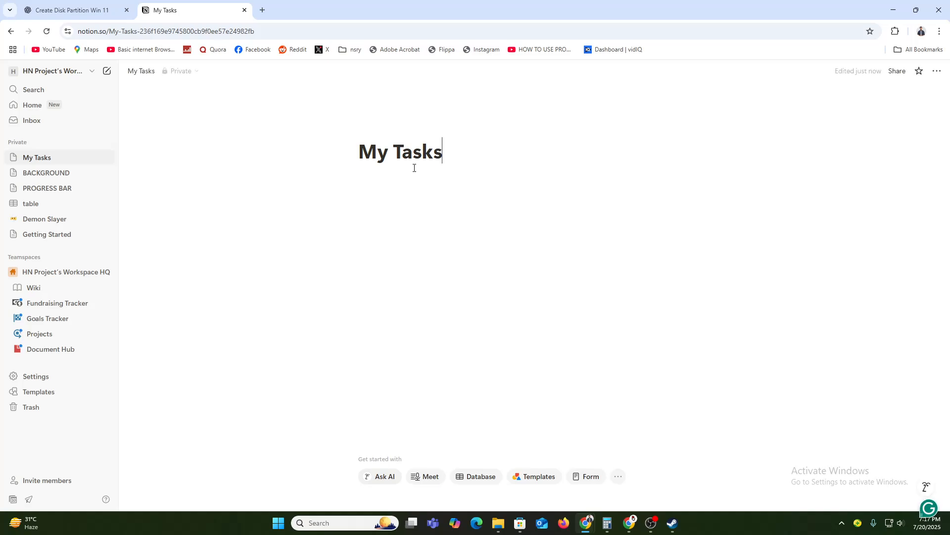
key("Return")
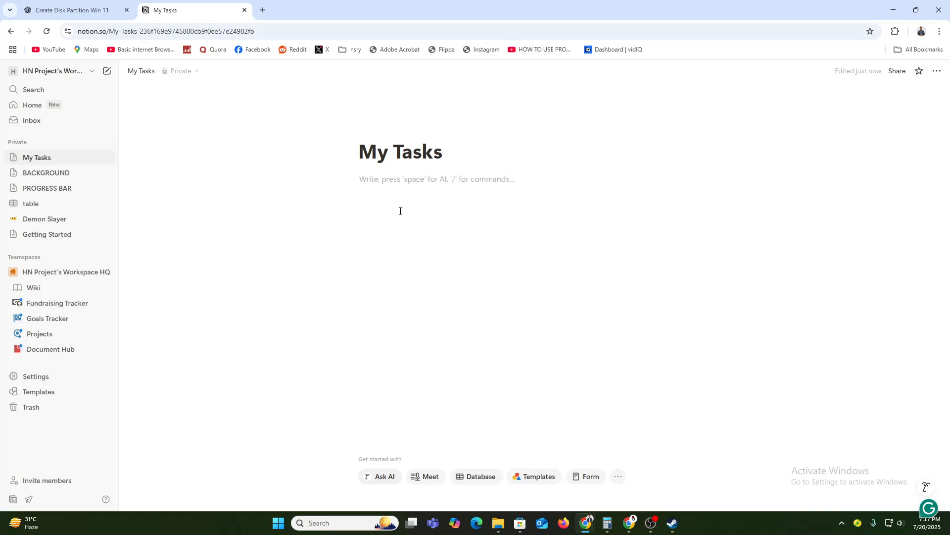
Add a Heading 1 block reading "How To use Notion as a Student" below the page title.
type("/")
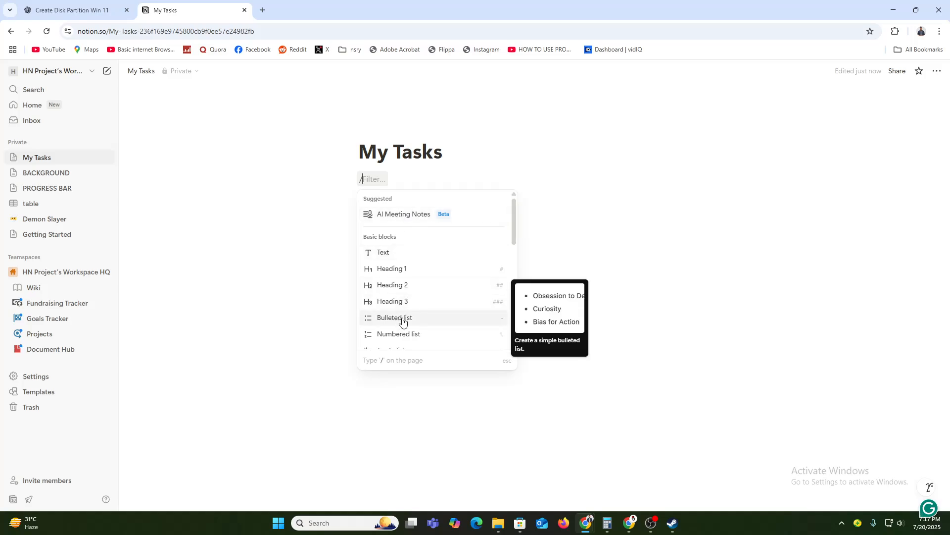
left_click(403, 269)
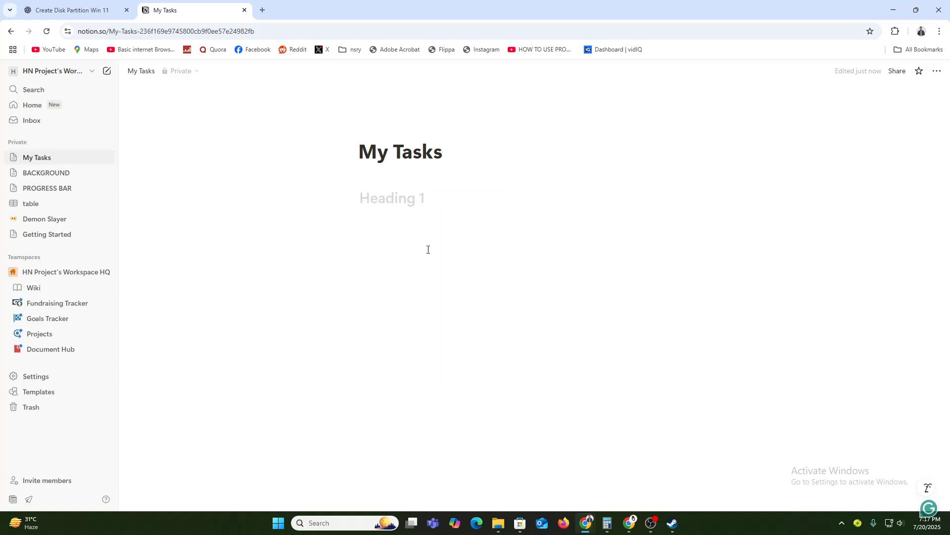
type("How ")
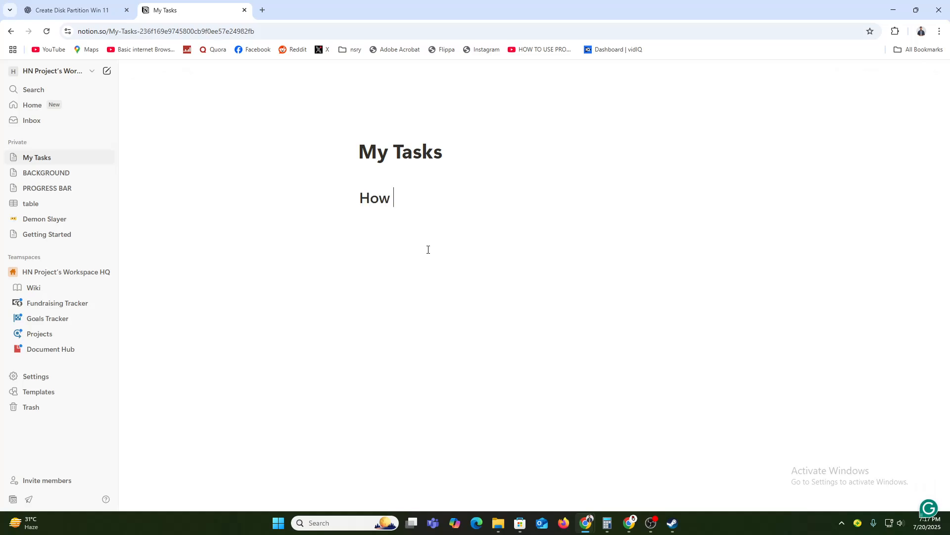
type("To use Notion a")
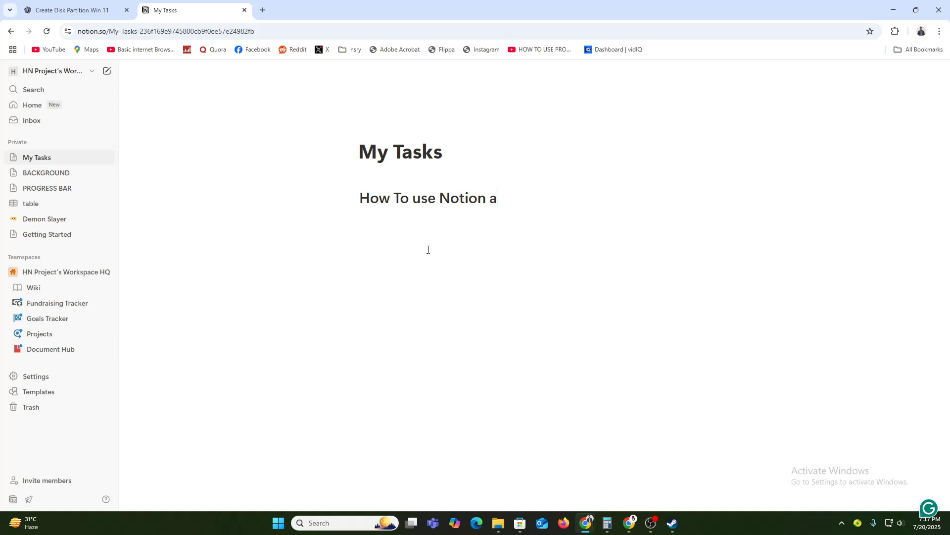
type("s a Studen")
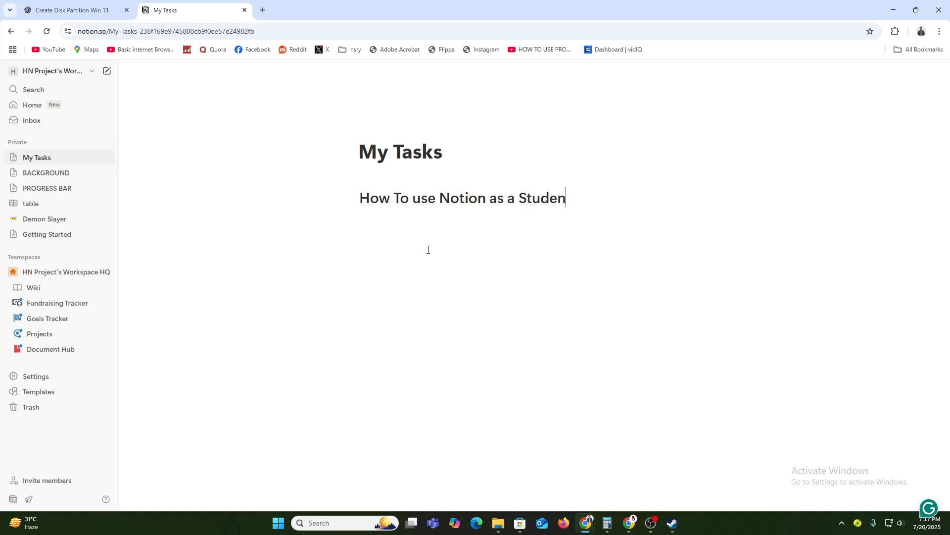
type("t")
Browse the template marketplace and preview the Freelancer workspace template through to its Administration Stuff section.
left_click(47, 394)
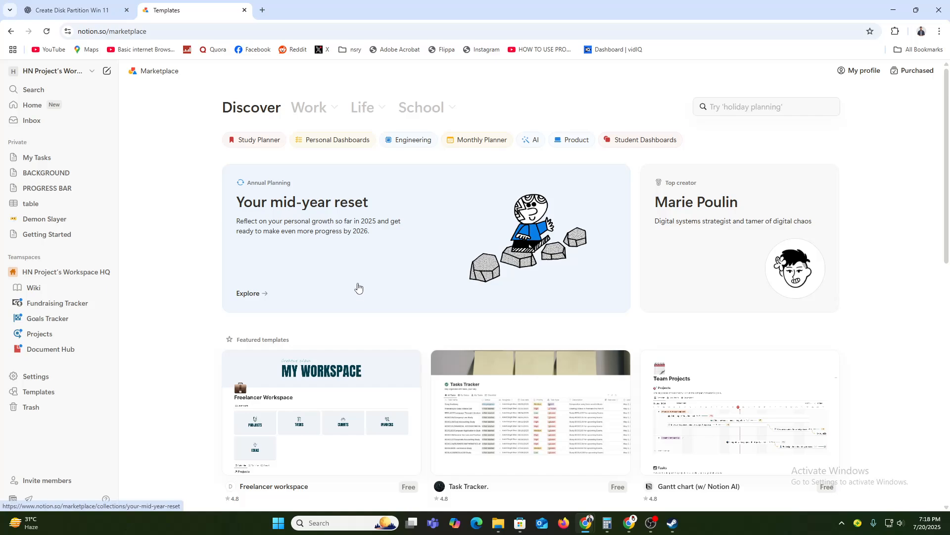
scroll(373, 270, "down", 4)
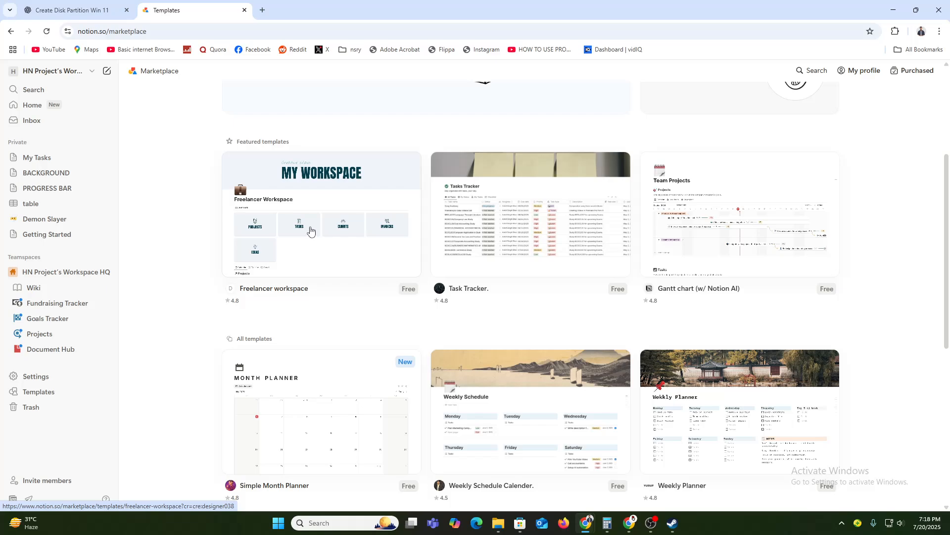
left_click(310, 230)
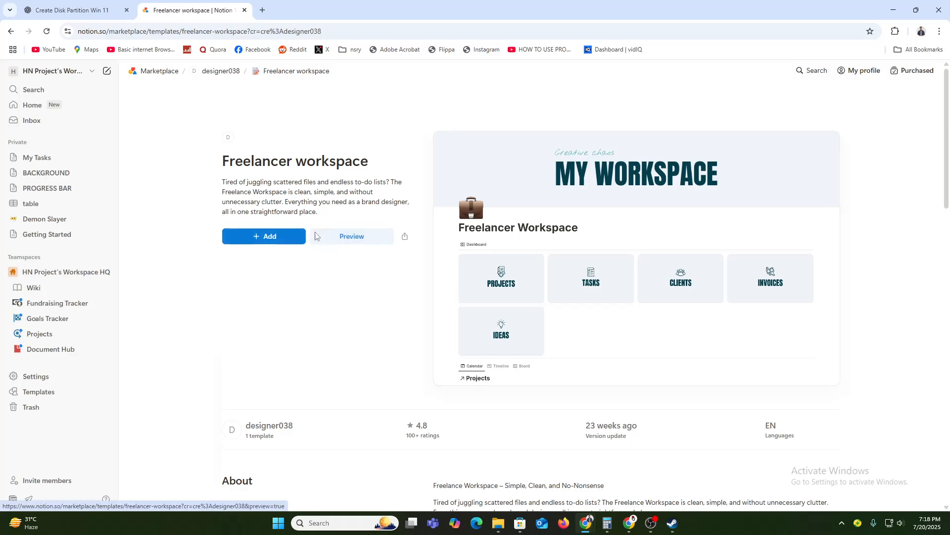
left_click(340, 238)
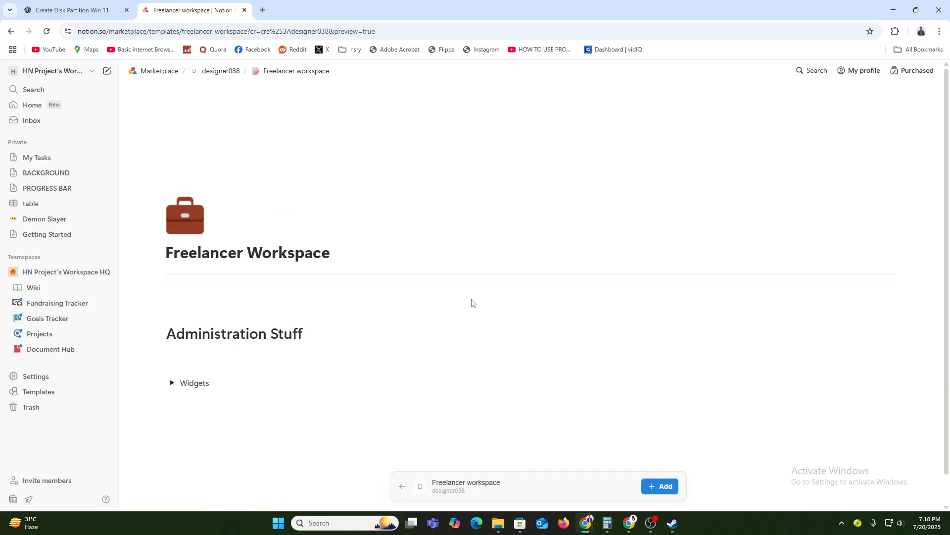
scroll(495, 288, "down", 3)
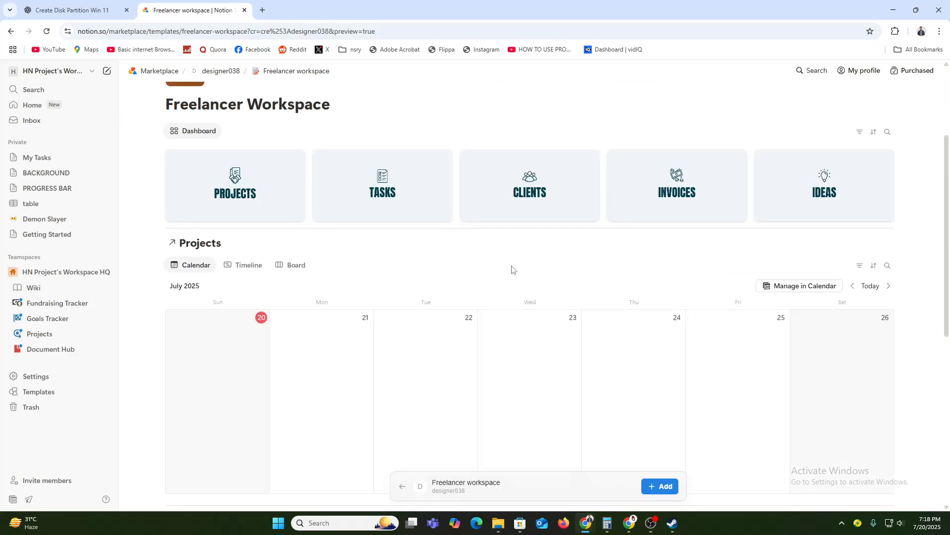
scroll(607, 265, "up", 3)
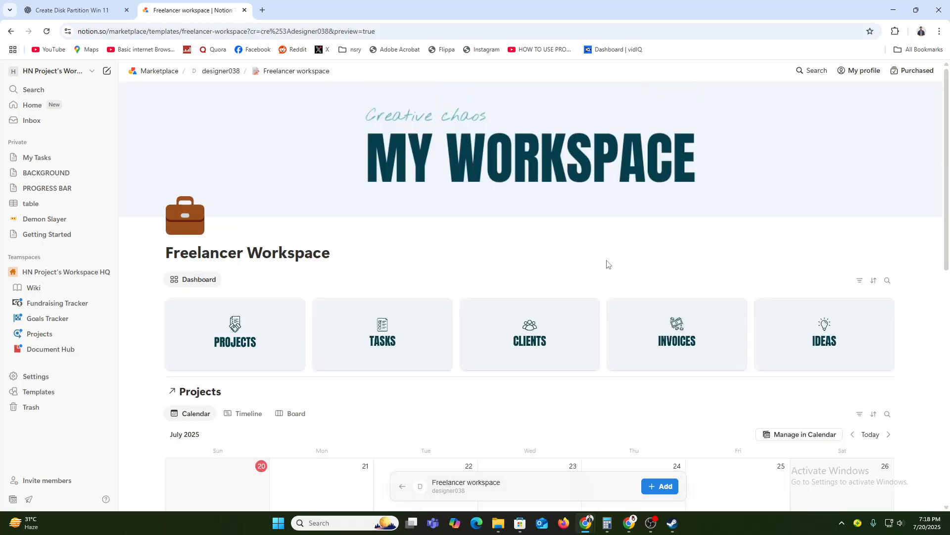
scroll(606, 265, "down", 10)
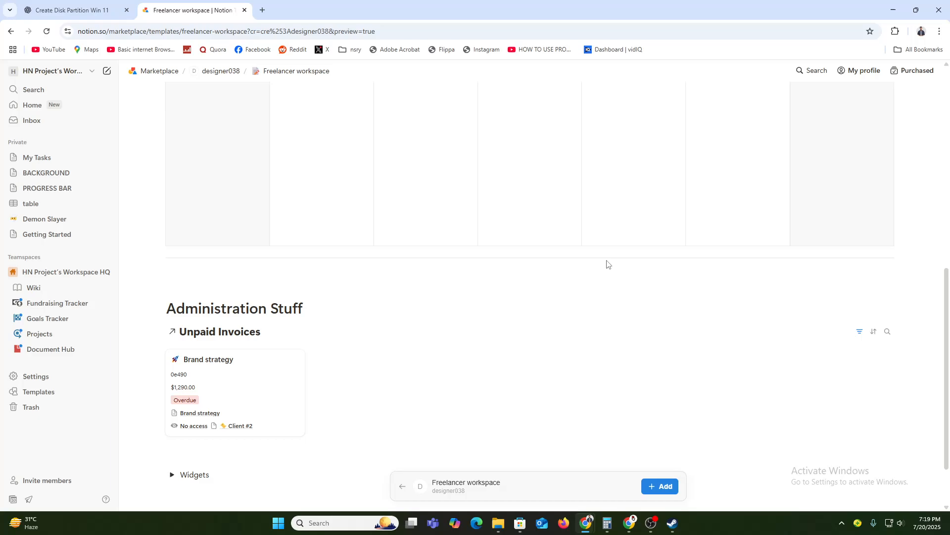
Add the Freelancer workspace template to the Private section and open the resulting page.
left_click(666, 488)
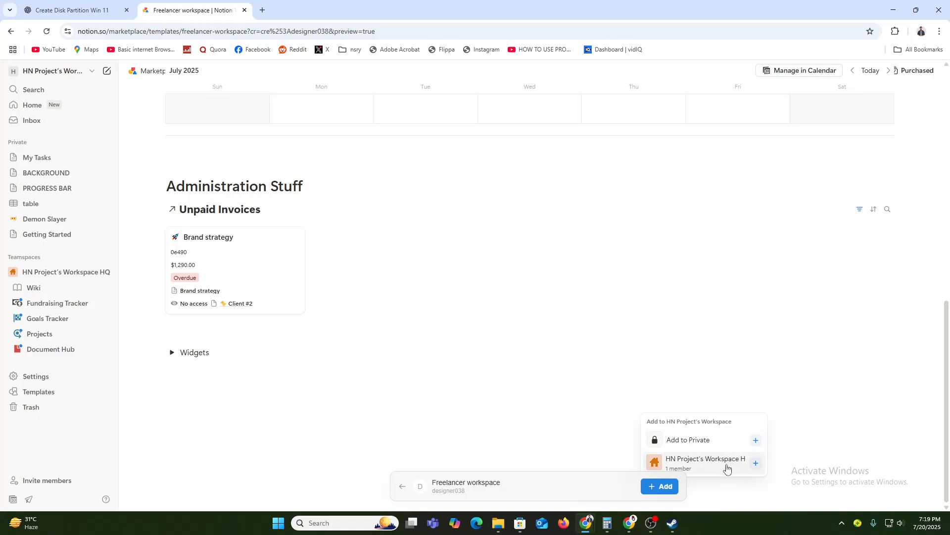
left_click(708, 445)
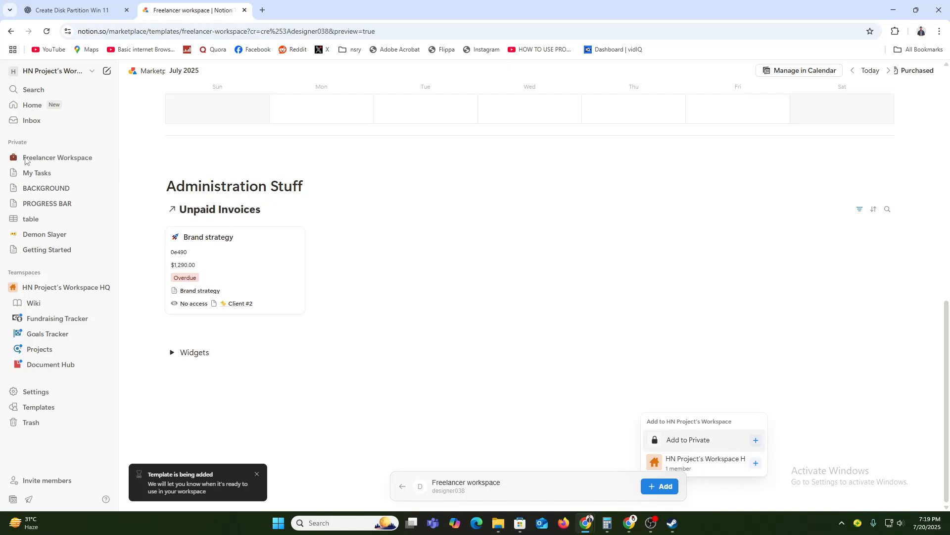
left_click(76, 157)
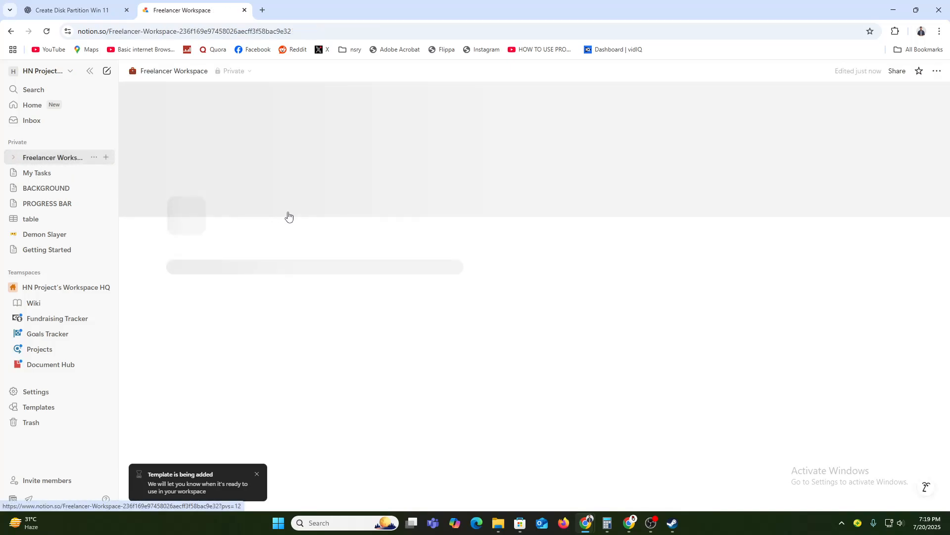
Move the Brand re-design card from Planned to Active on the workspace's Projects board and close the board page.
left_click(234, 351)
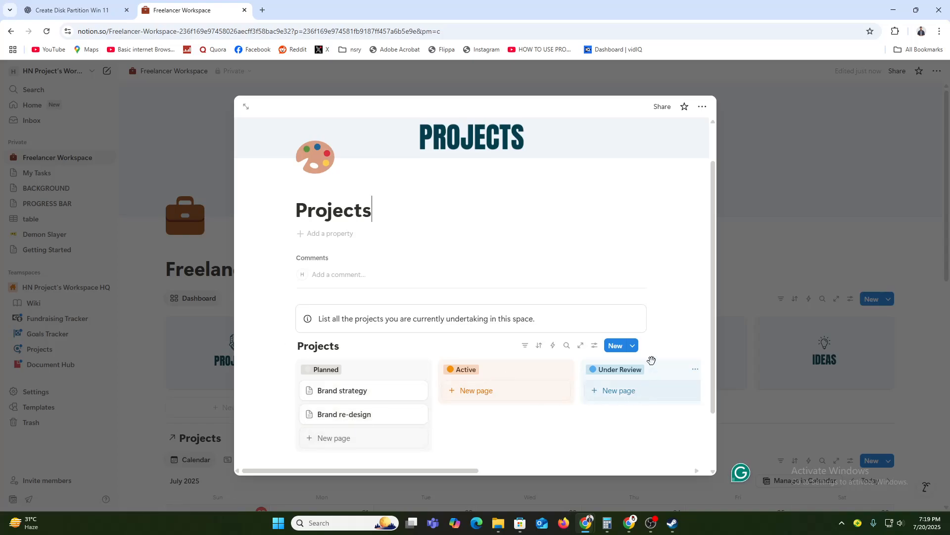
left_click_drag(344, 416, 475, 391)
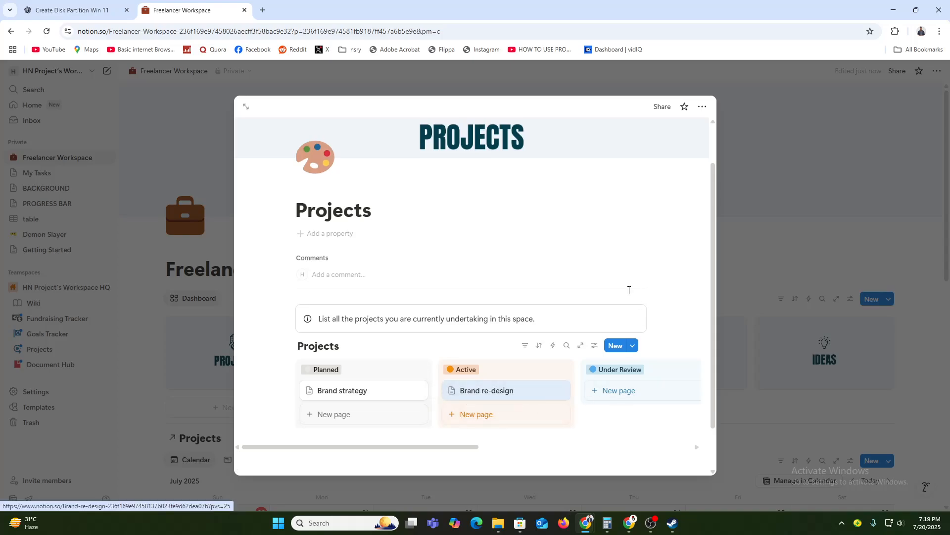
left_click(796, 114)
View the Clients database of the Freelancer Workspace, close it, and look over the Unpaid Invoices section.
scroll(663, 228, "down", 5)
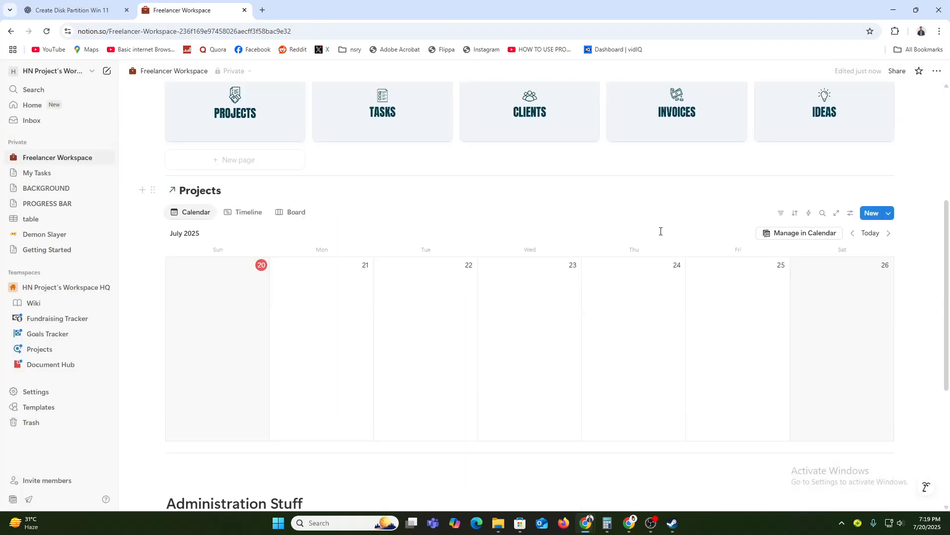
left_click(547, 113)
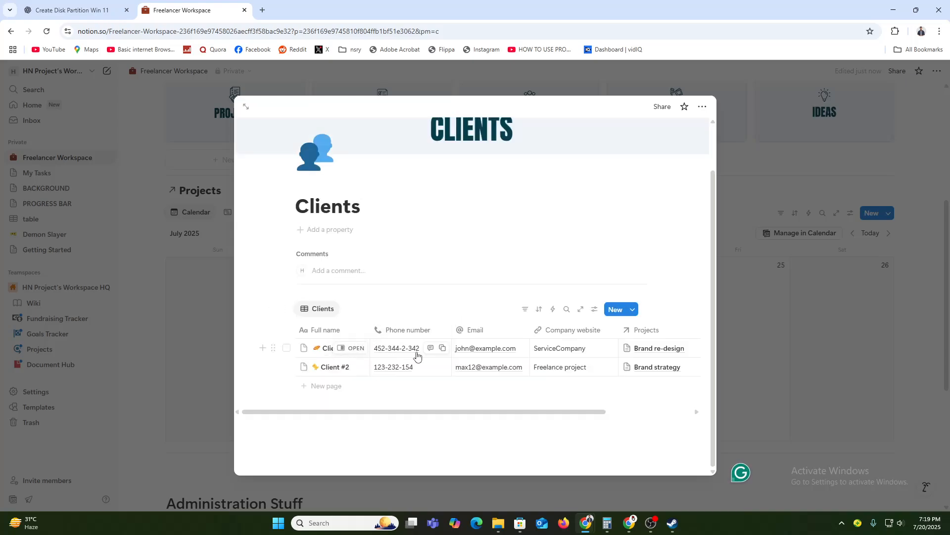
left_click(924, 243)
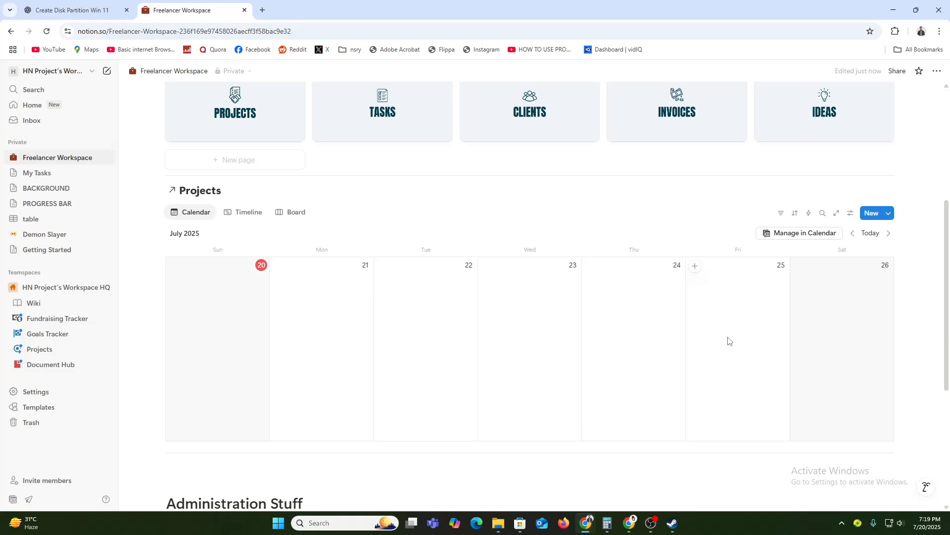
scroll(728, 337, "down", 3)
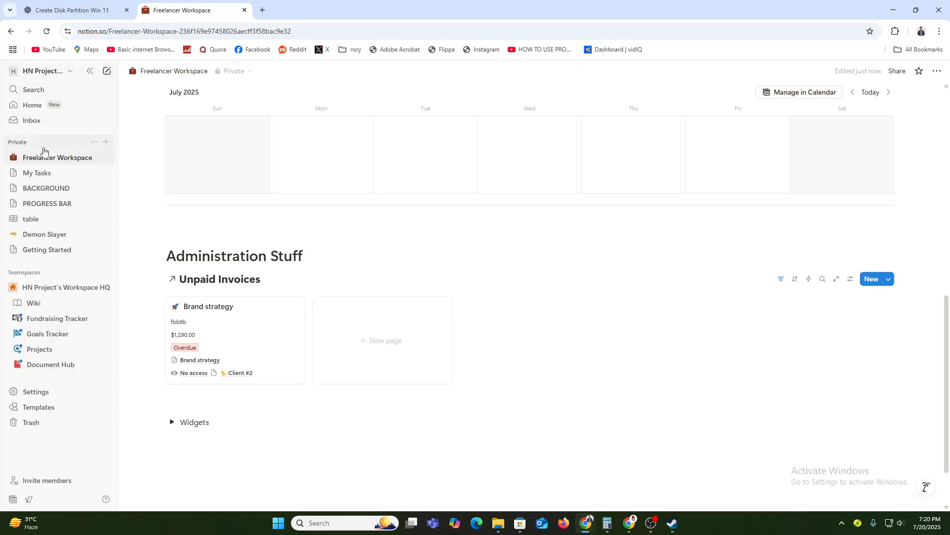
Insert a simple table below the heading on the My Tasks page and add a third column to it.
left_click(35, 173)
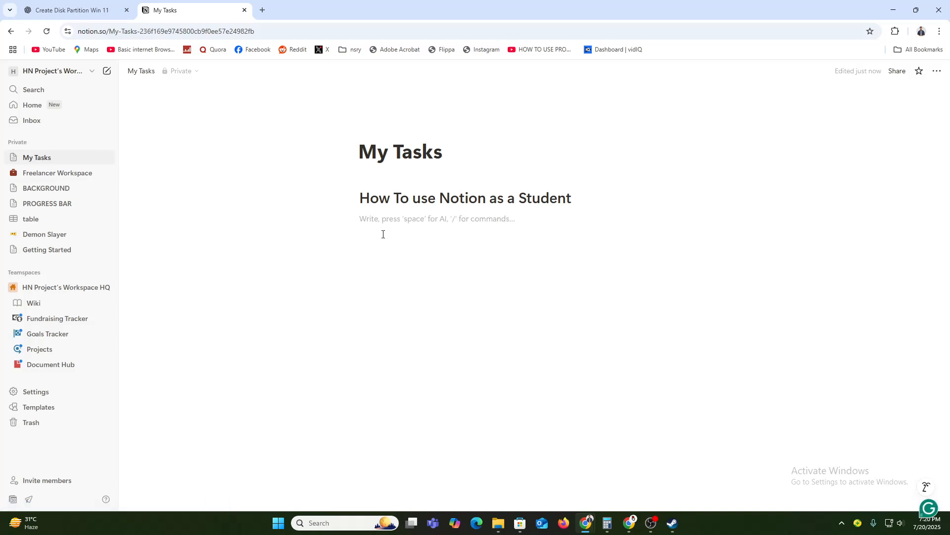
type("/")
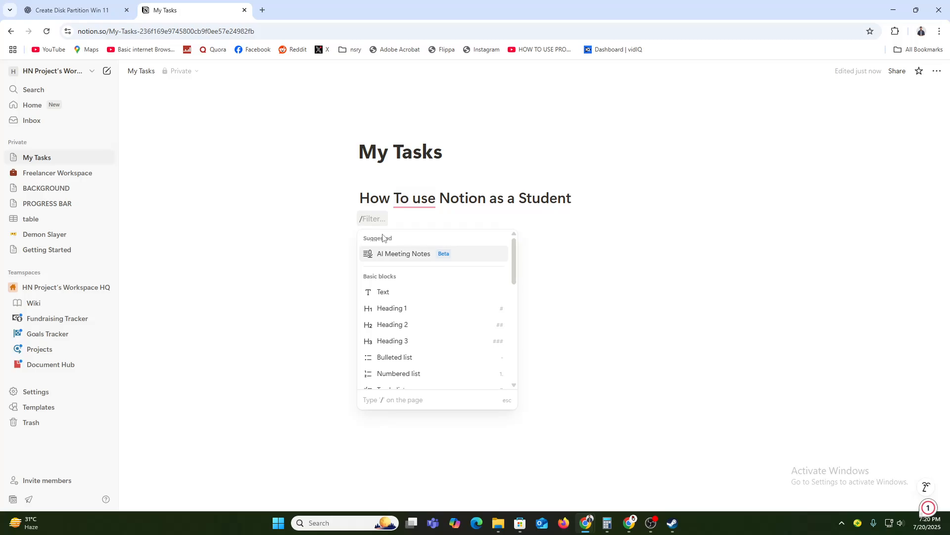
type("ta")
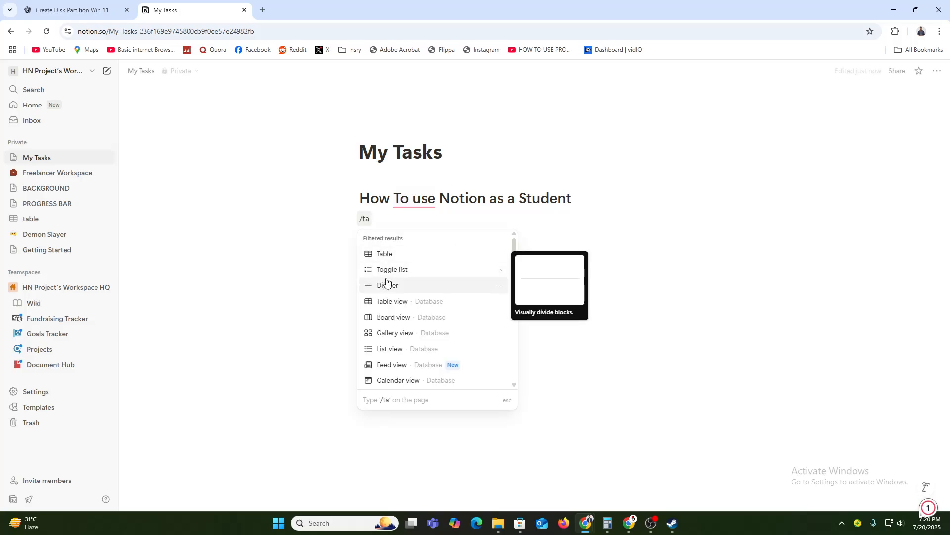
left_click(397, 255)
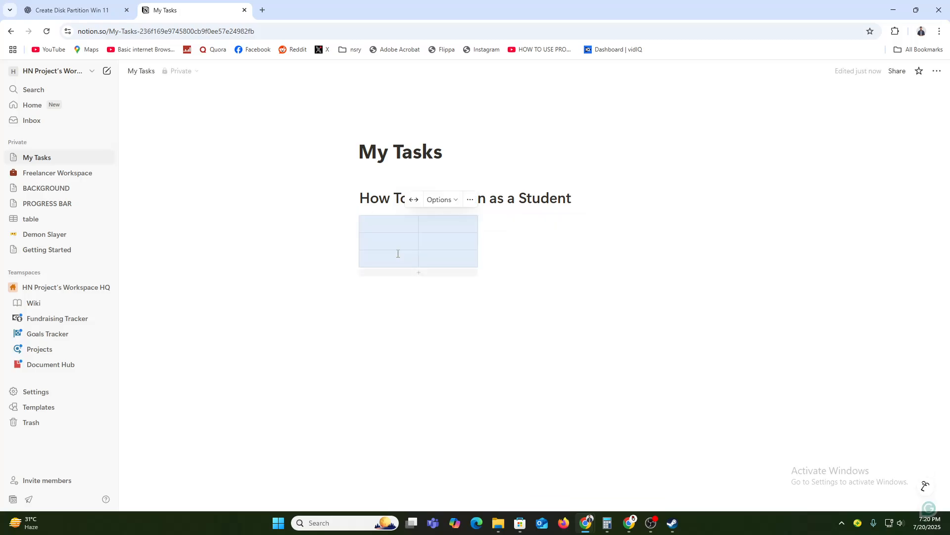
left_click(483, 241)
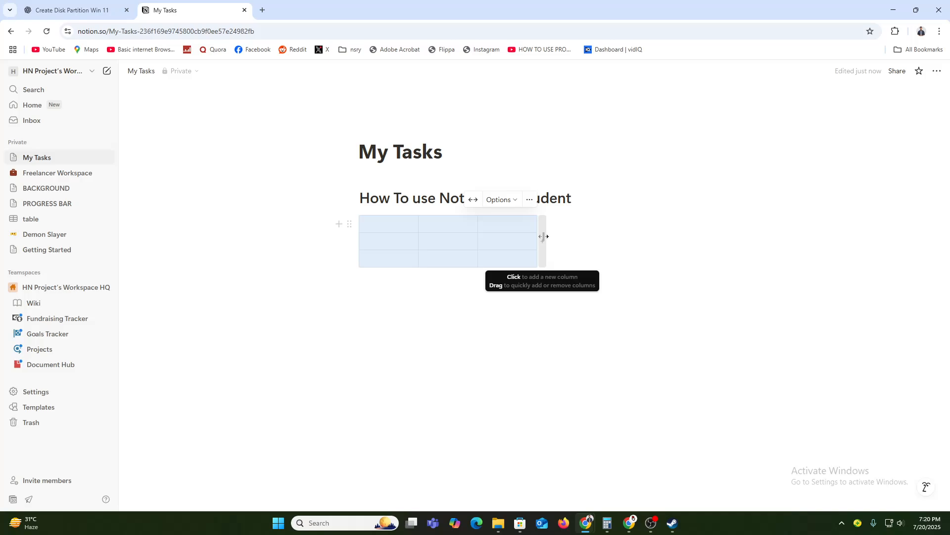
Insert an empty Embed block below the table on the My Tasks page.
left_click(441, 303)
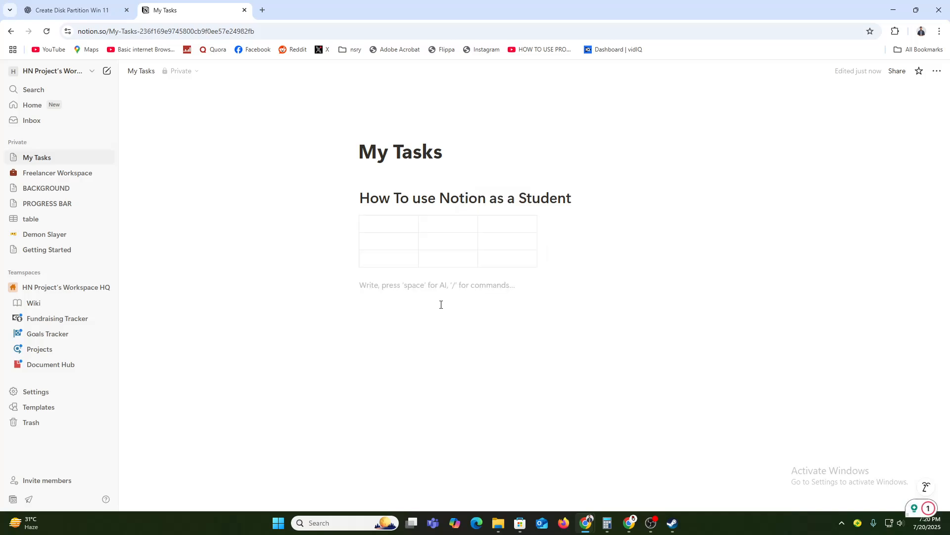
type("/")
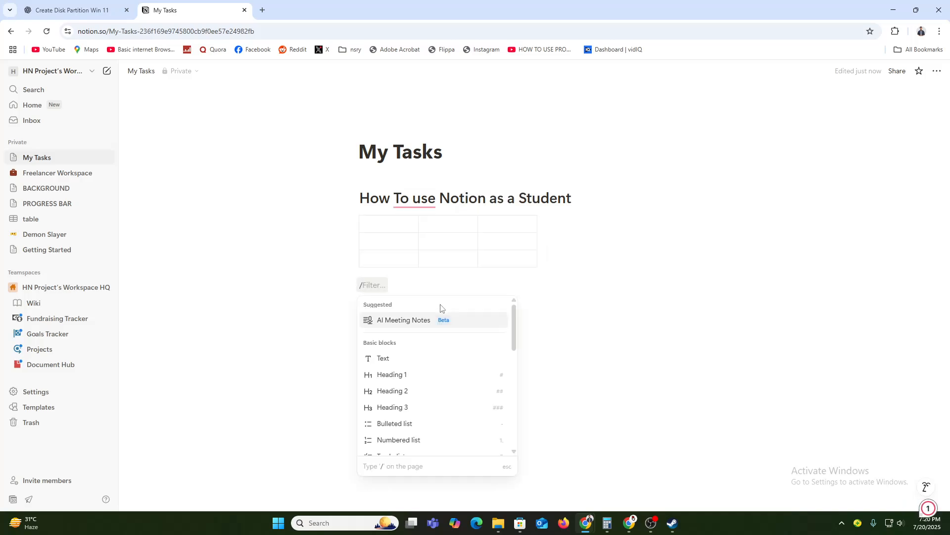
type("em")
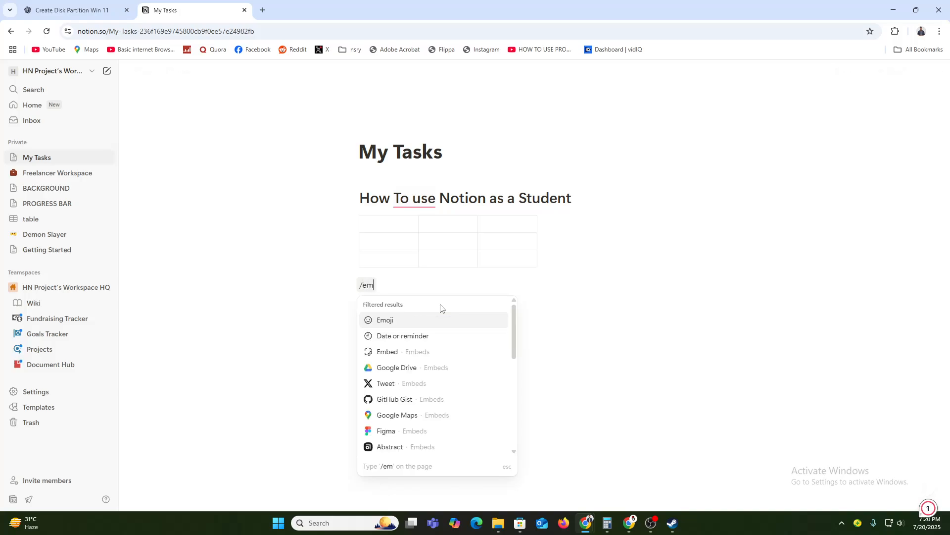
left_click(401, 353)
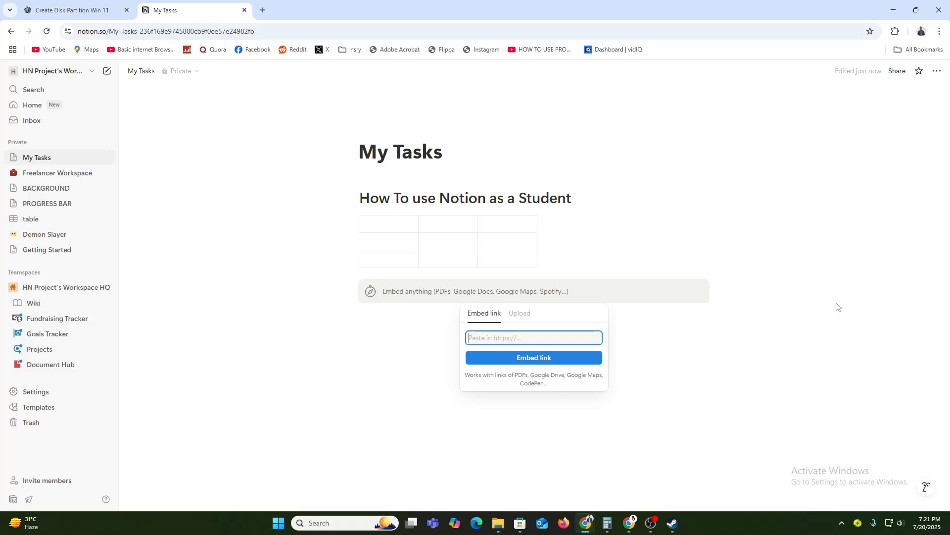
Open the sharing options of the My Tasks page and publish the page to the web.
left_click(902, 74)
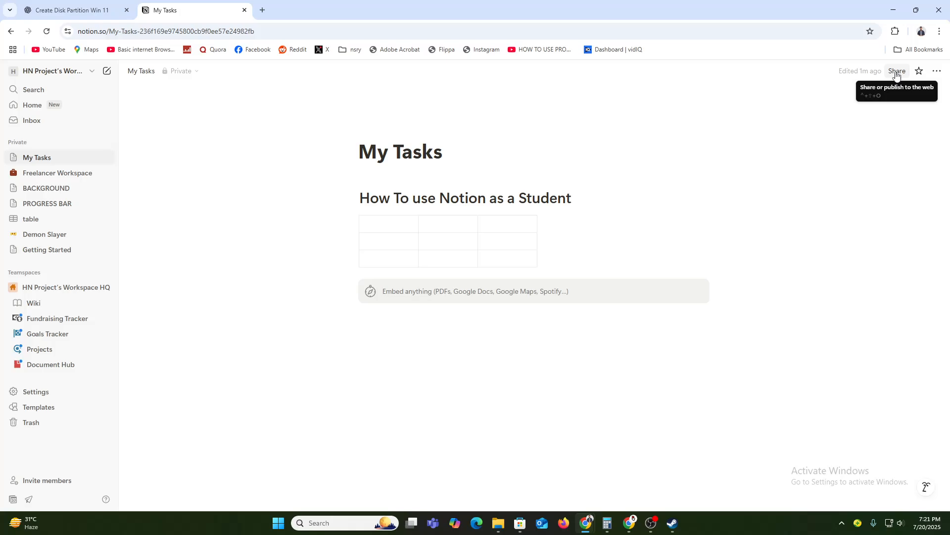
left_click(896, 75)
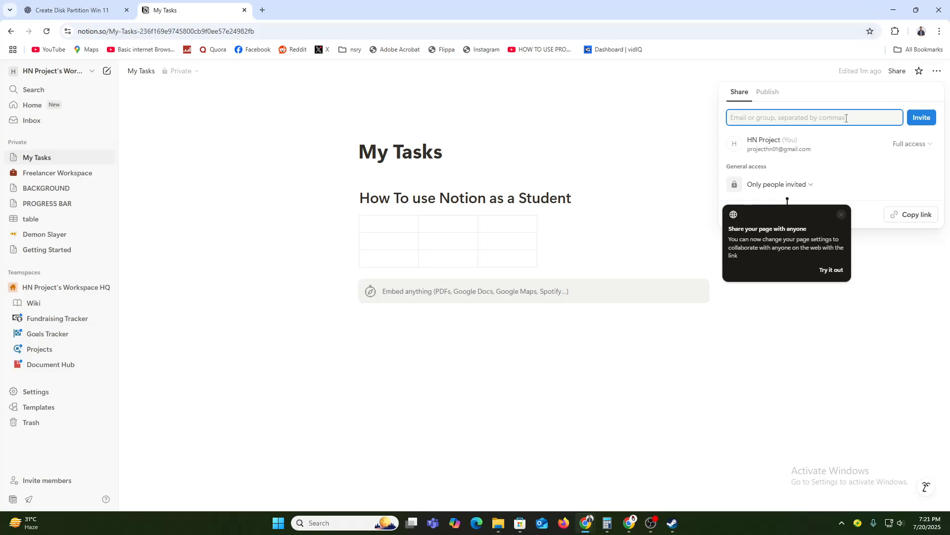
left_click(766, 93)
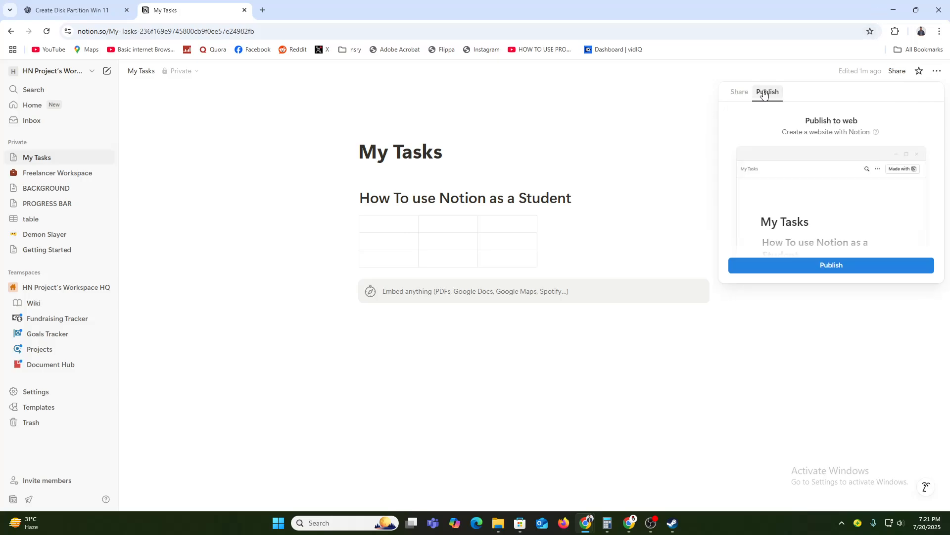
left_click(840, 269)
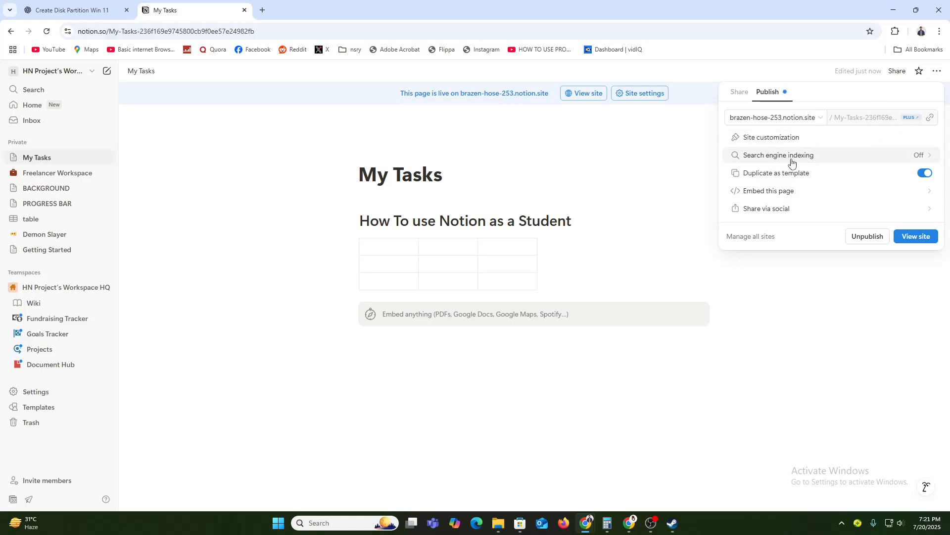
Copy the published page's embed code and embed it in the empty Embed block below the table.
left_click(780, 196)
left_click(897, 178)
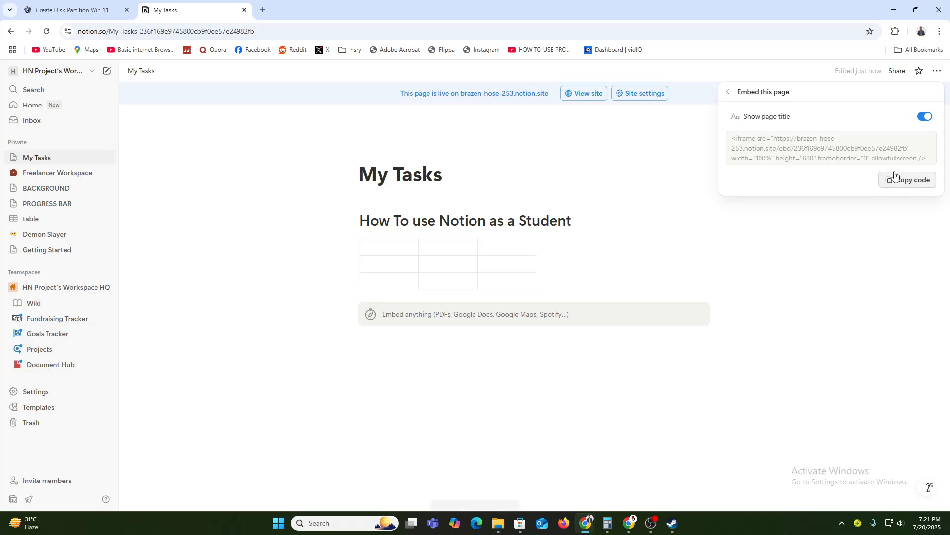
left_click(544, 314)
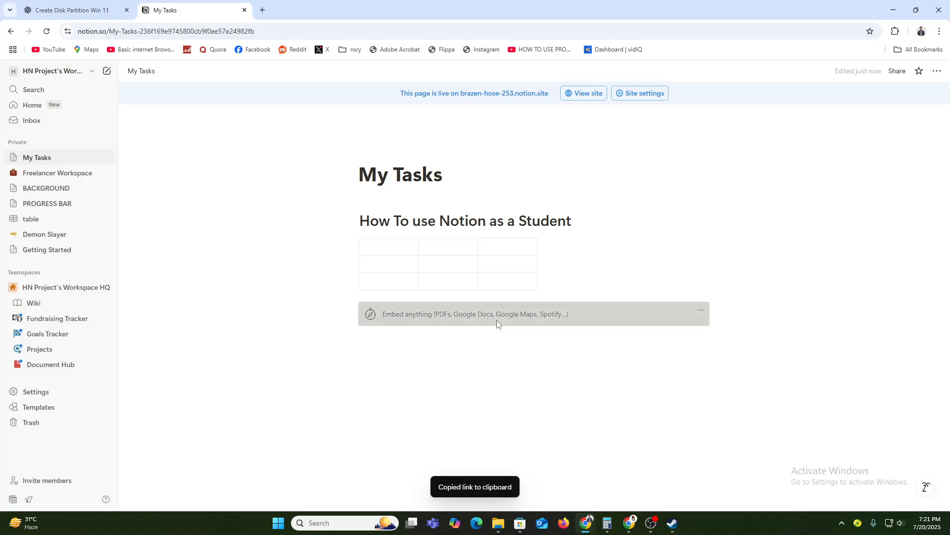
left_click(498, 323)
key("ctrl+v")
left_click(534, 379)
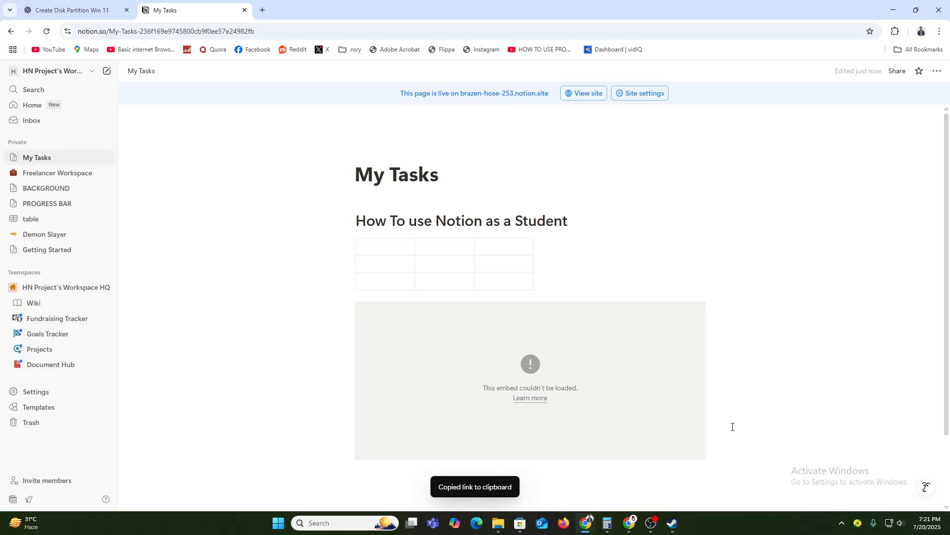
left_click(594, 408)
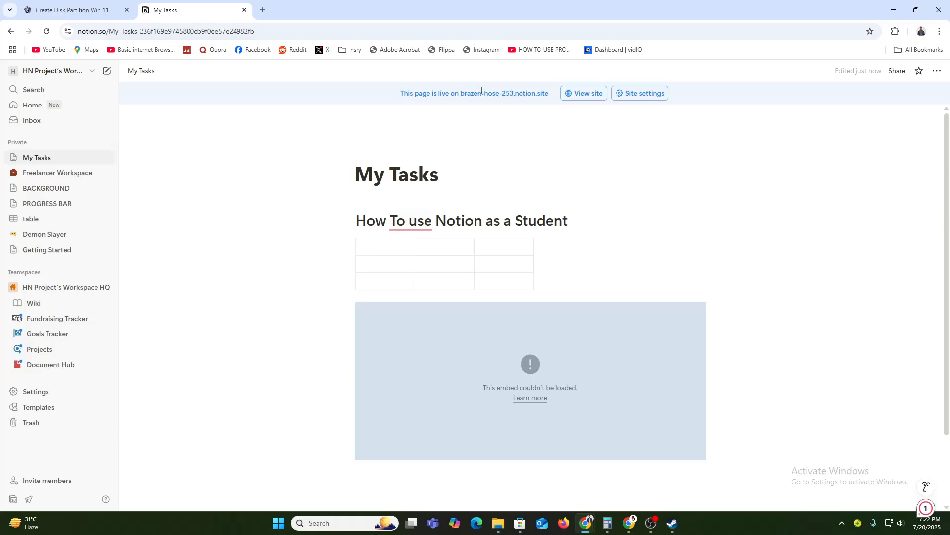
View the published My Tasks site, check its table cells, and return to the page in the workspace.
left_click(569, 93)
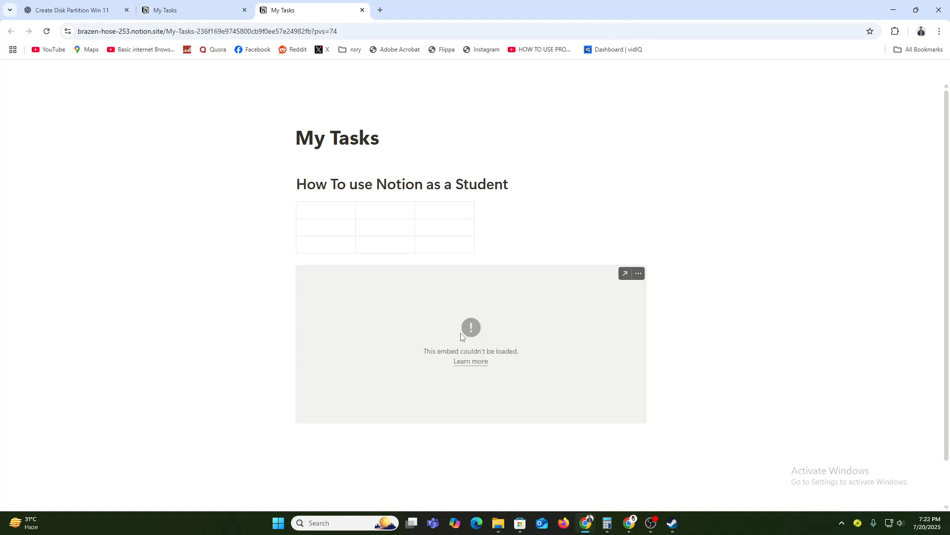
left_click(383, 220)
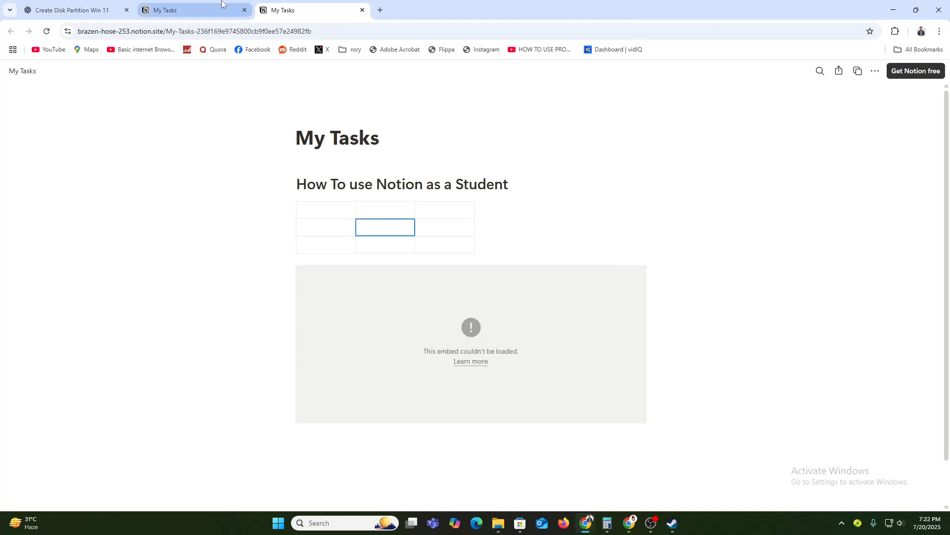
left_click(357, 244)
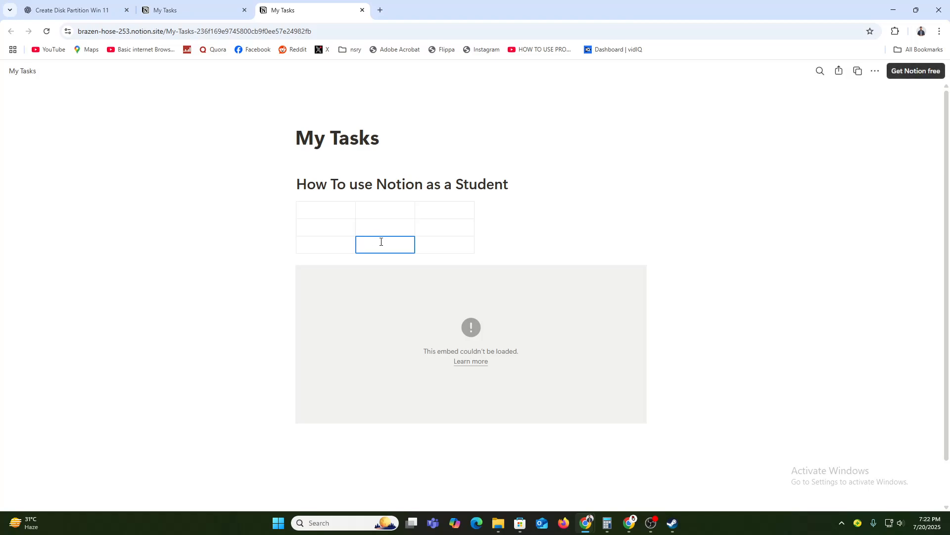
left_click(205, 8)
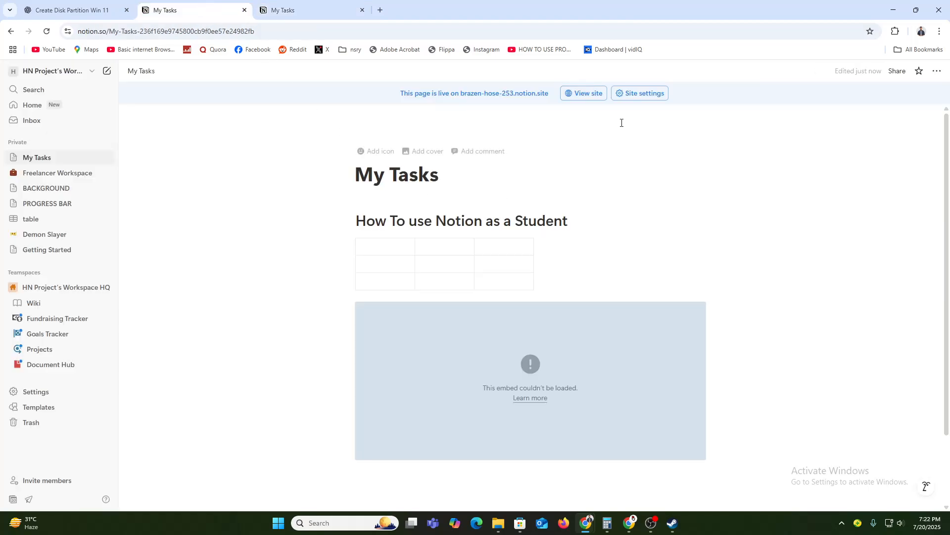
Turn off Duplicate as template in the My Tasks site settings and unpublish the page.
left_click(649, 97)
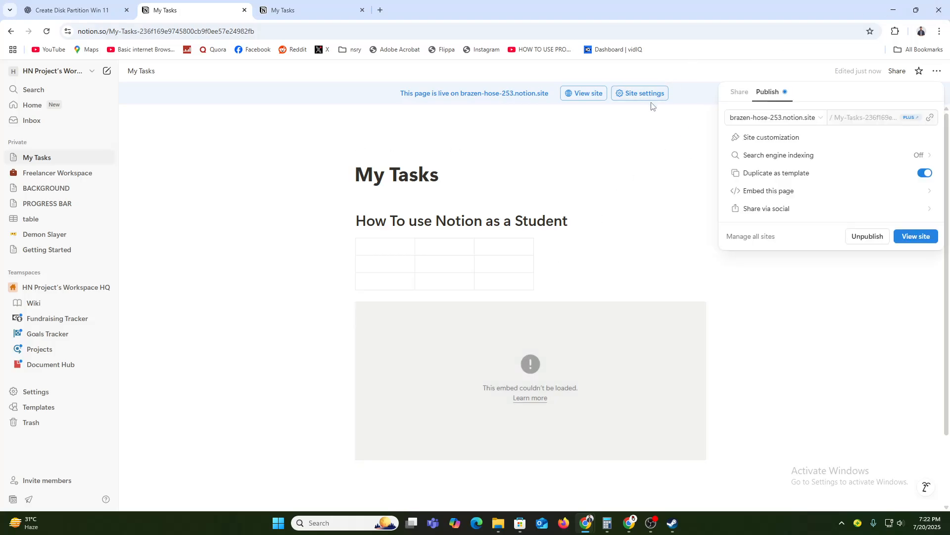
left_click(739, 92)
left_click(768, 92)
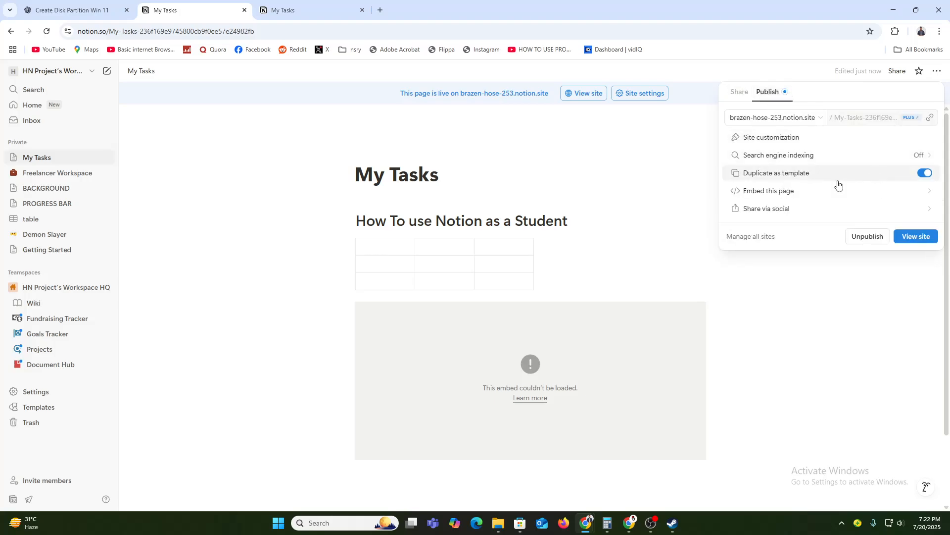
left_click(926, 173)
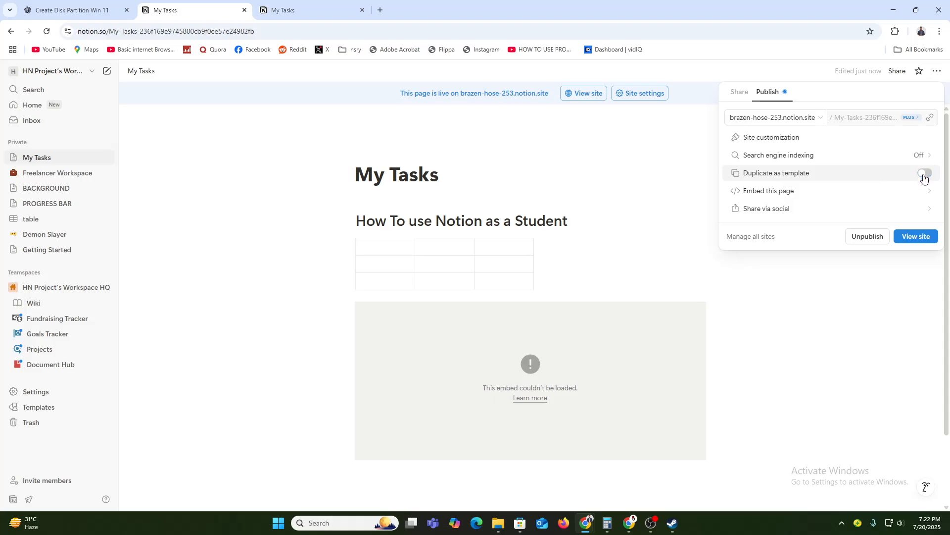
left_click(876, 243)
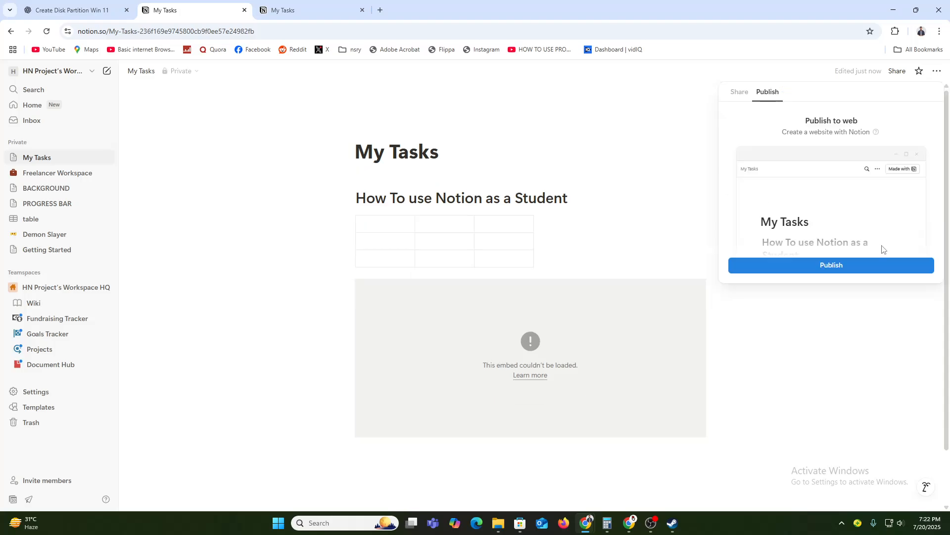
left_click(652, 143)
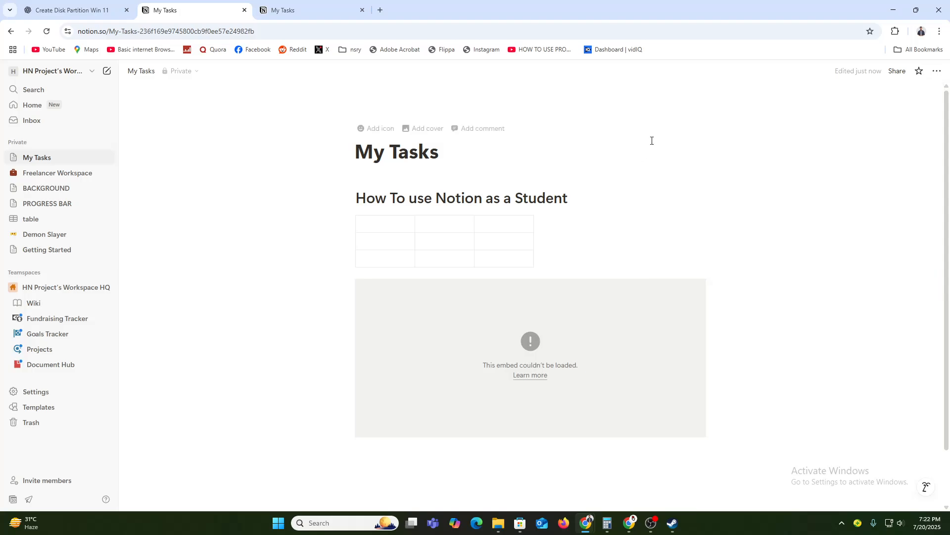